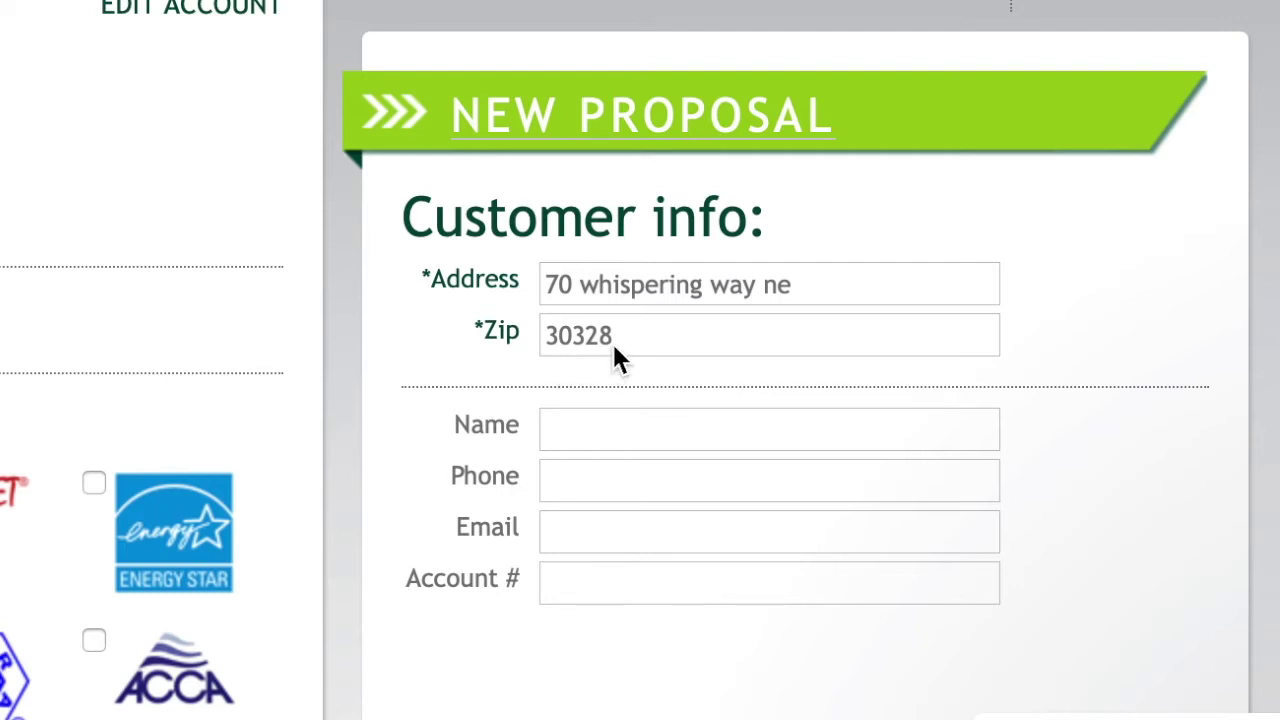
- Open the Home Auditor for the new proposal's customer address
scroll(624, 372, down, 1)
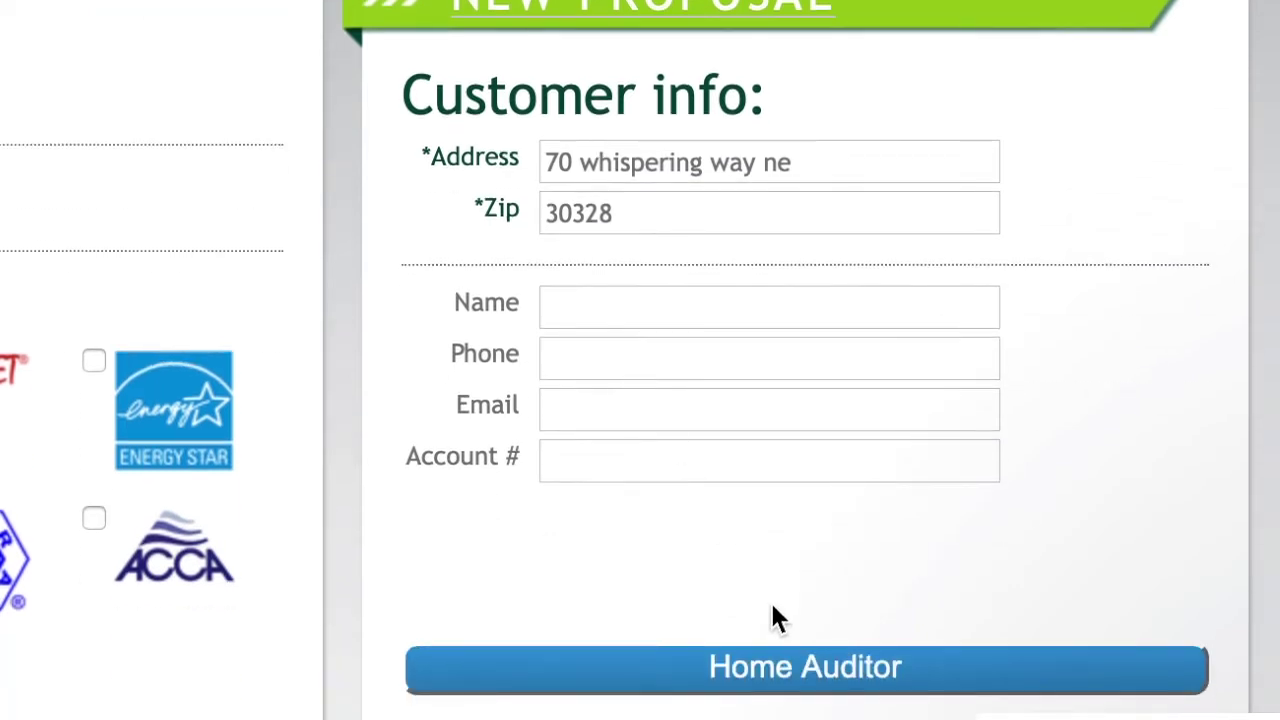
click(771, 665)
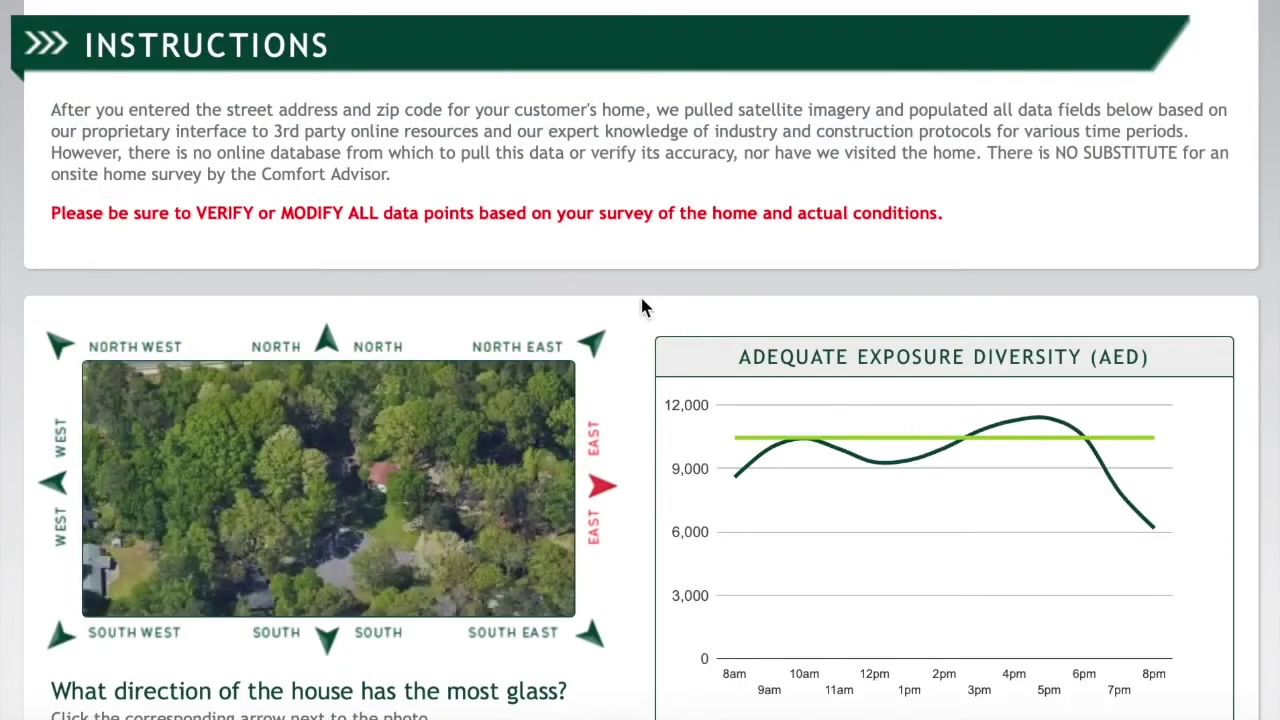
- Review the prefilled home data, from glass direction, window area and square footage to heating fuel, fuel rates and cost adjustments
scroll(642, 307, down, 1)
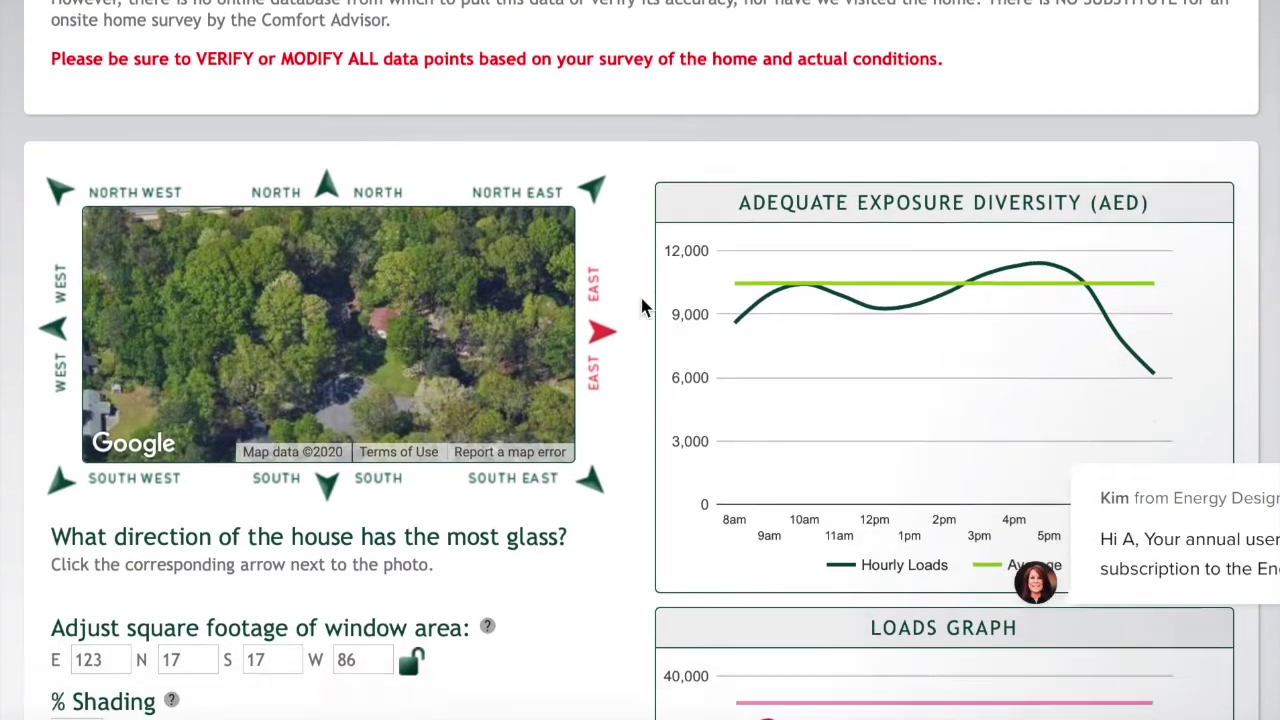
scroll(642, 307, down, 4)
scroll(642, 307, down, 1)
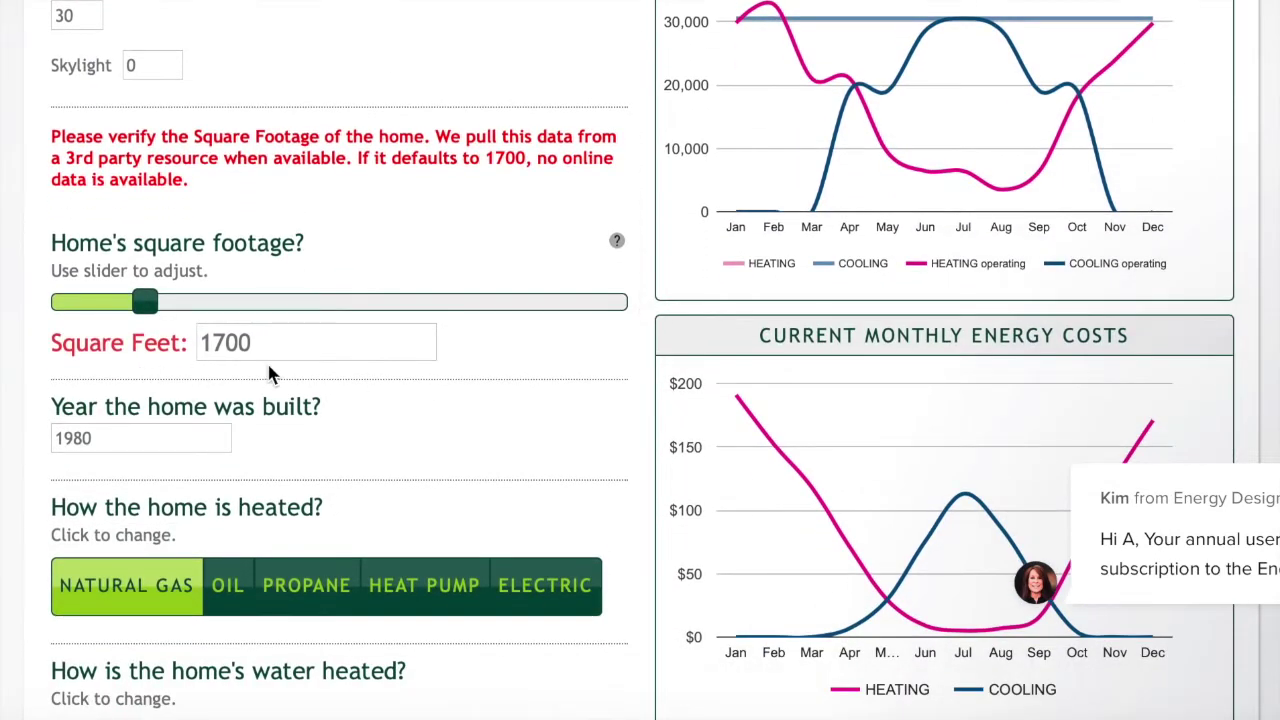
scroll(271, 374, up, 4)
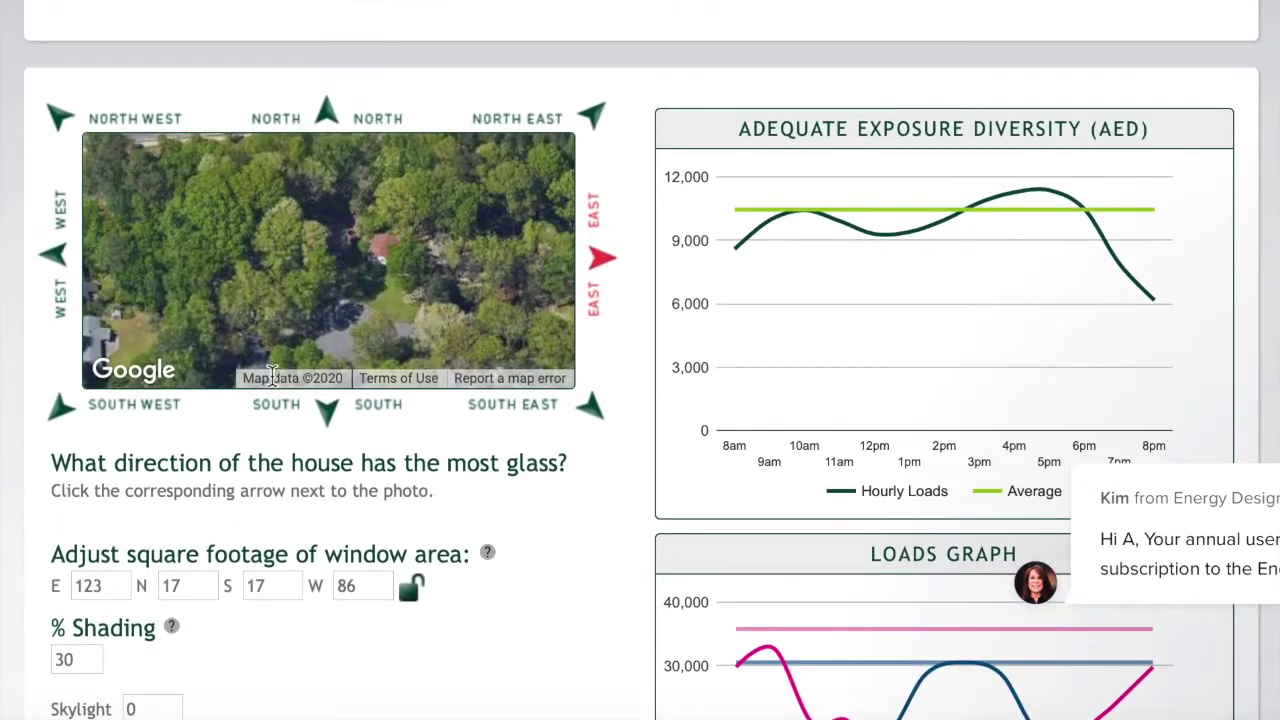
click(327, 410)
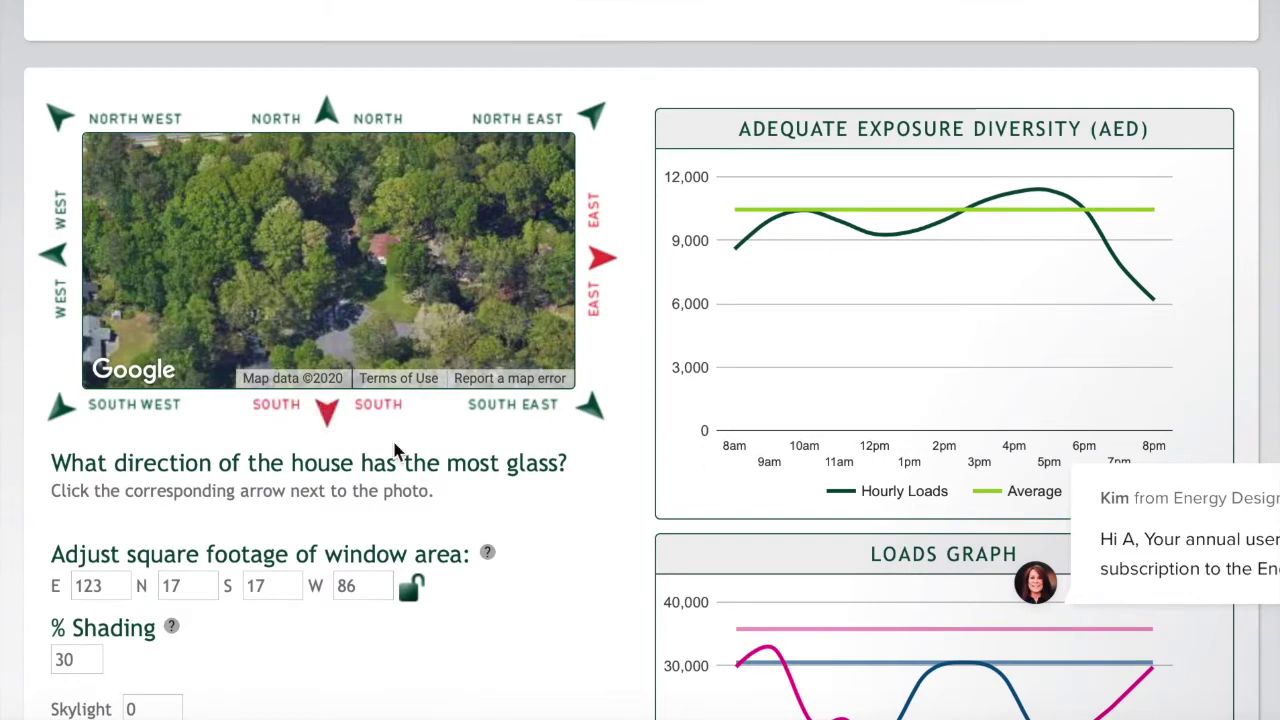
scroll(586, 578, down, 2)
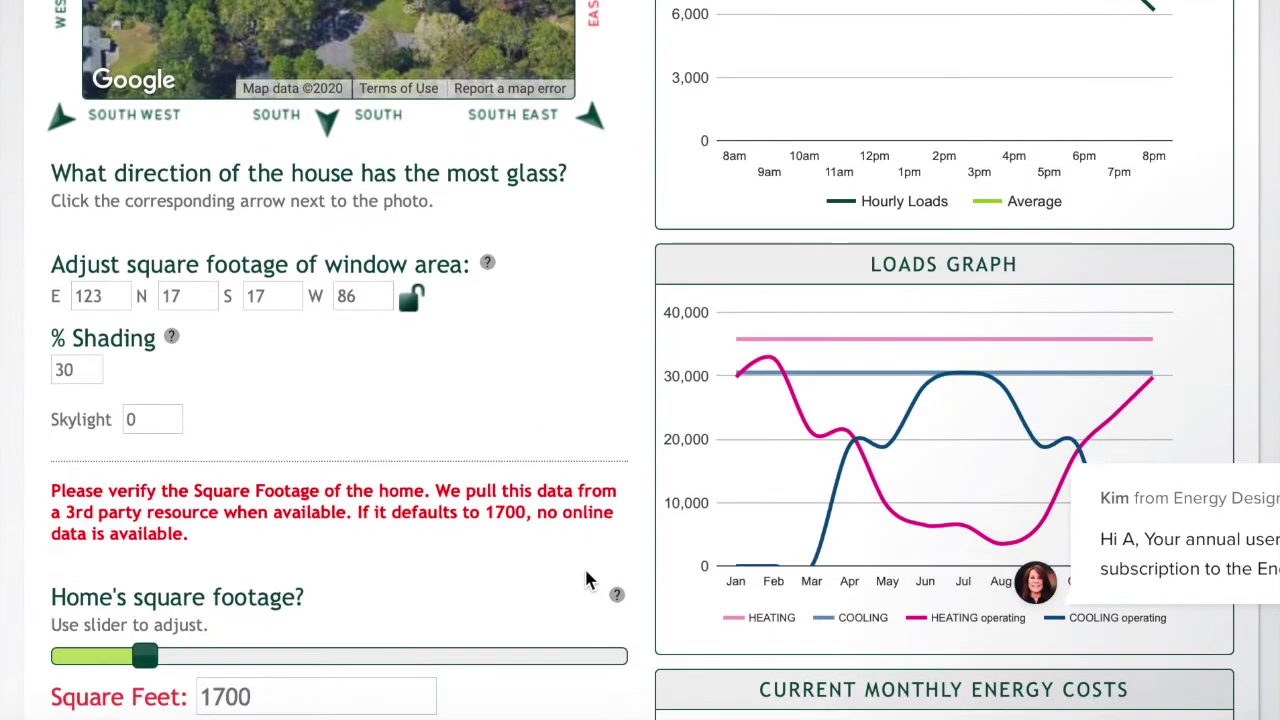
scroll(586, 578, down, 7)
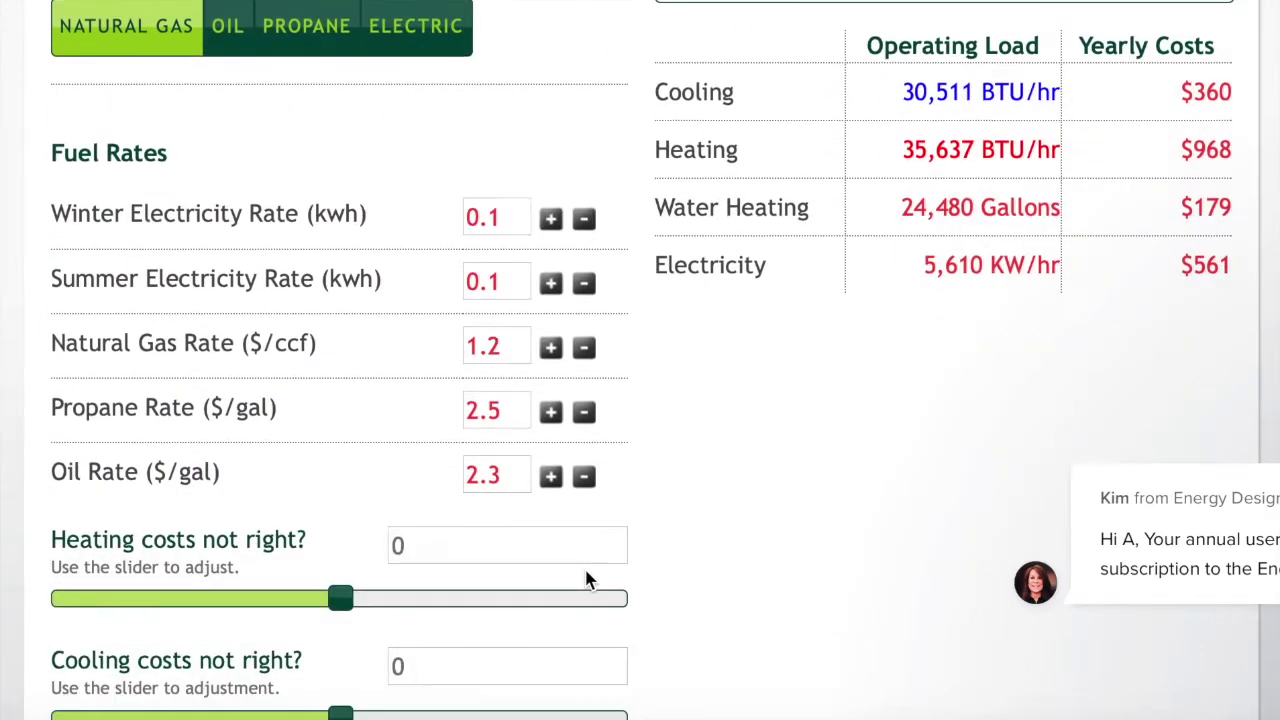
scroll(586, 578, down, 5)
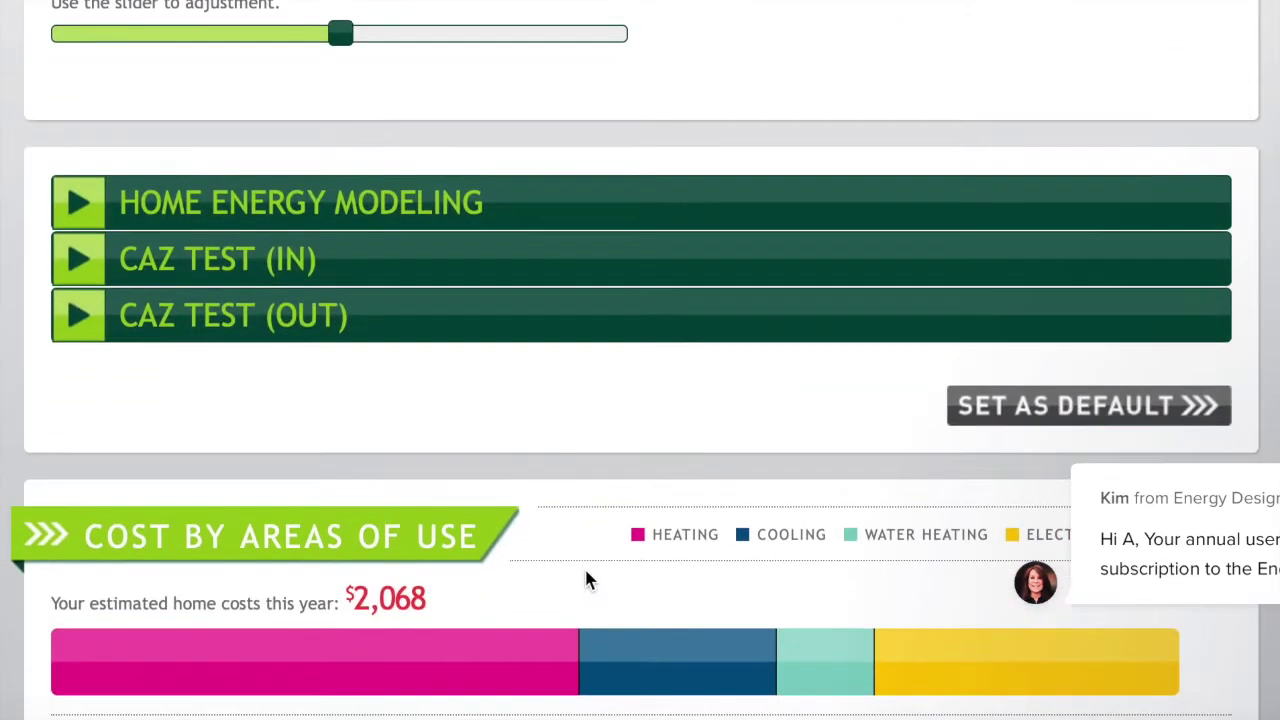
- Expand the Home Energy Modeling section to show its input values
scroll(470, 403, up, 1)
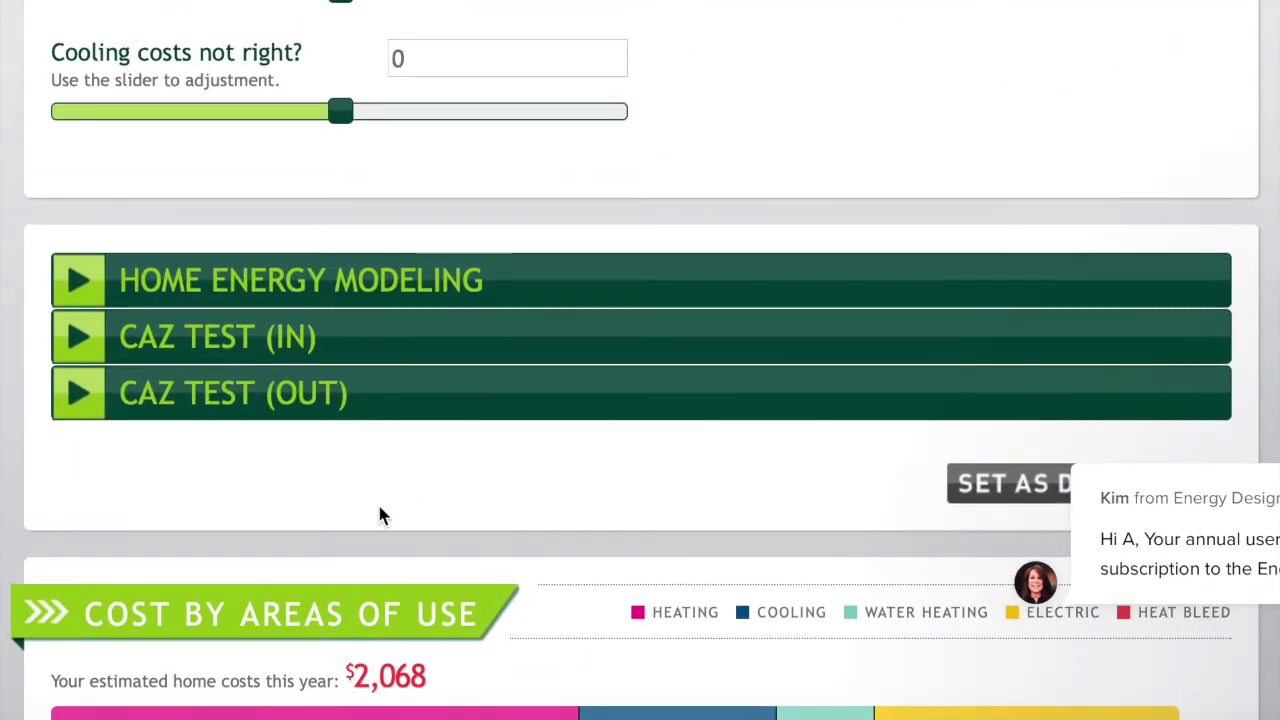
click(85, 281)
scroll(348, 310, down, 2)
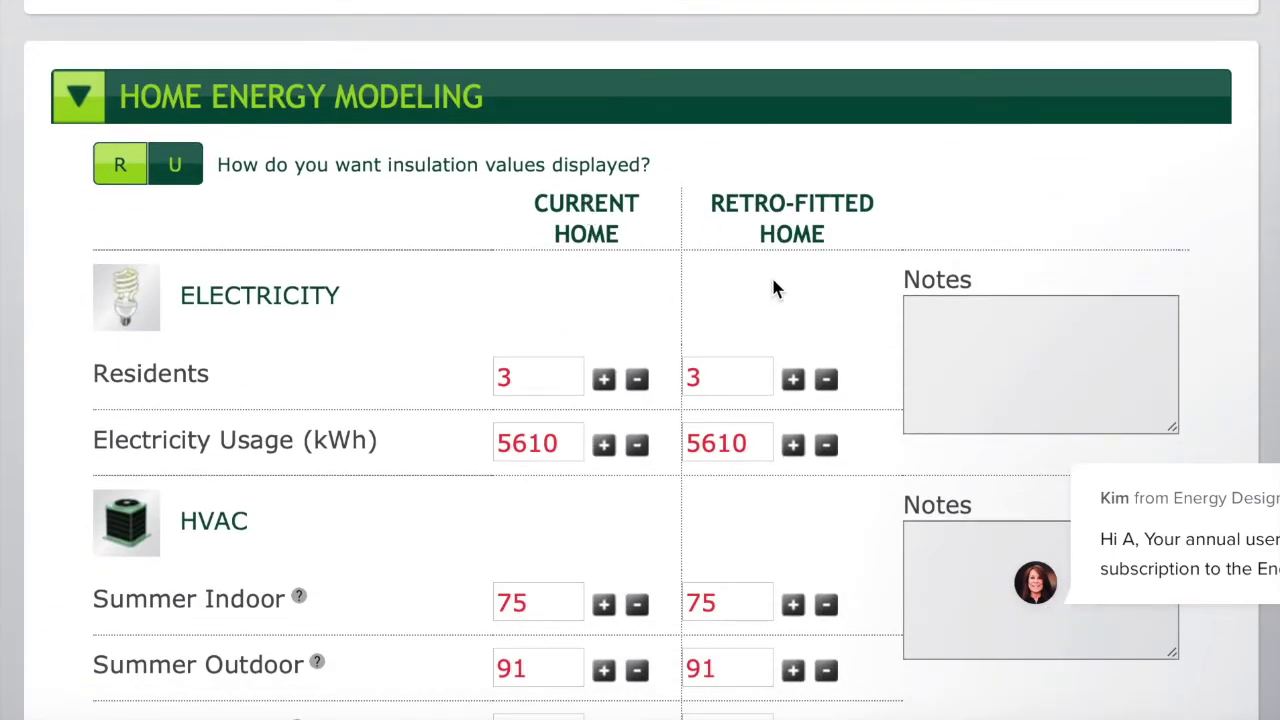
- Examine the Current Home and Retro-Fitted Home columns across the Electricity and HVAC inputs
drag(711, 203, 828, 232)
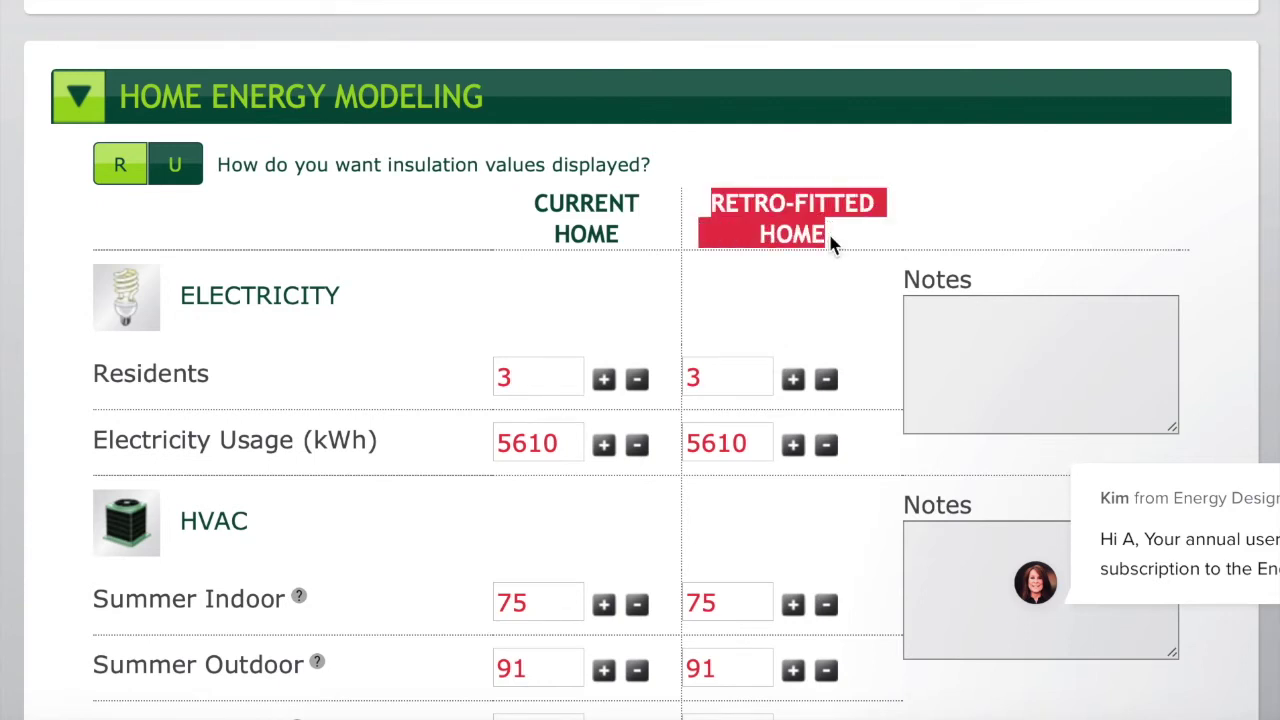
click(828, 231)
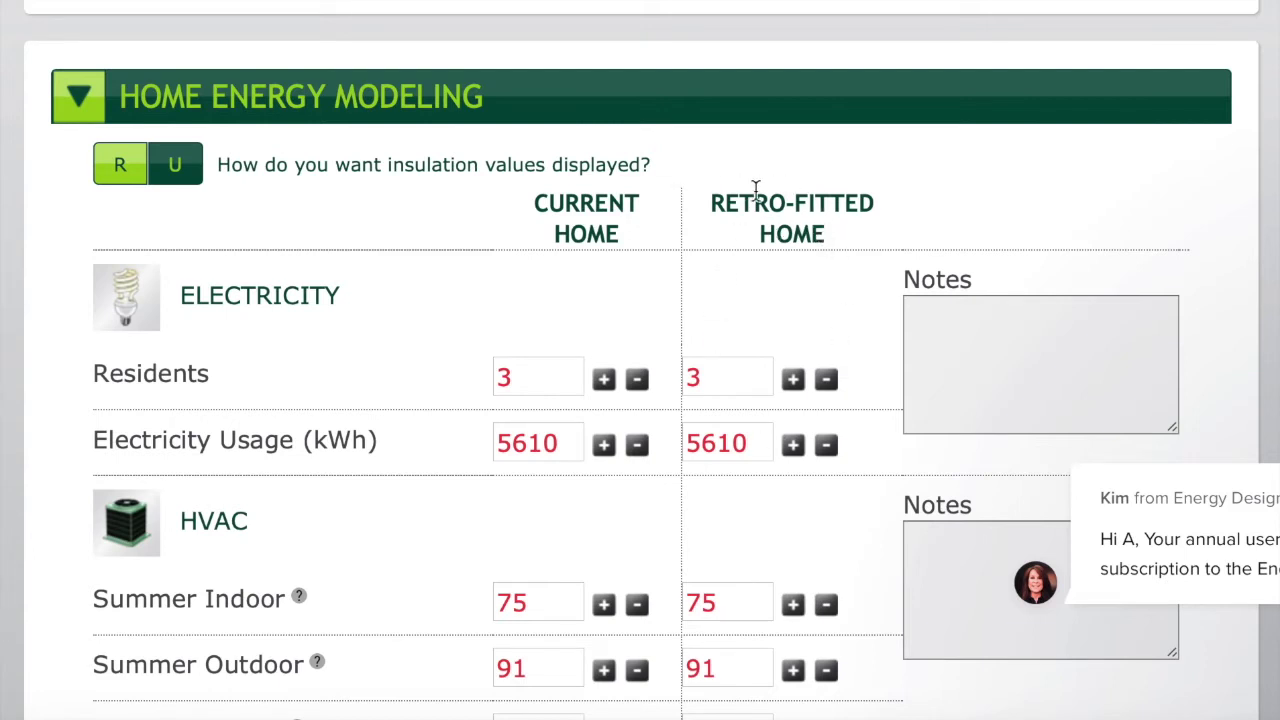
drag(622, 232, 526, 200)
click(555, 250)
scroll(597, 312, down, 3)
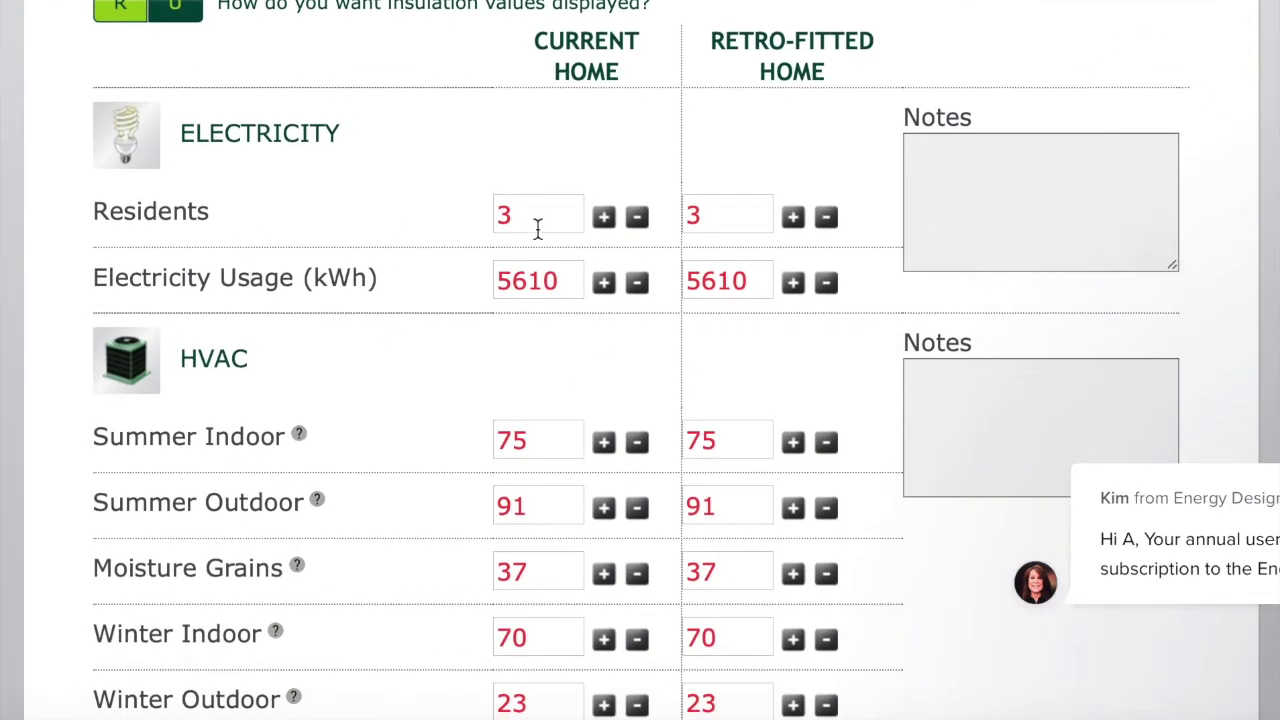
scroll(435, 388, down, 1)
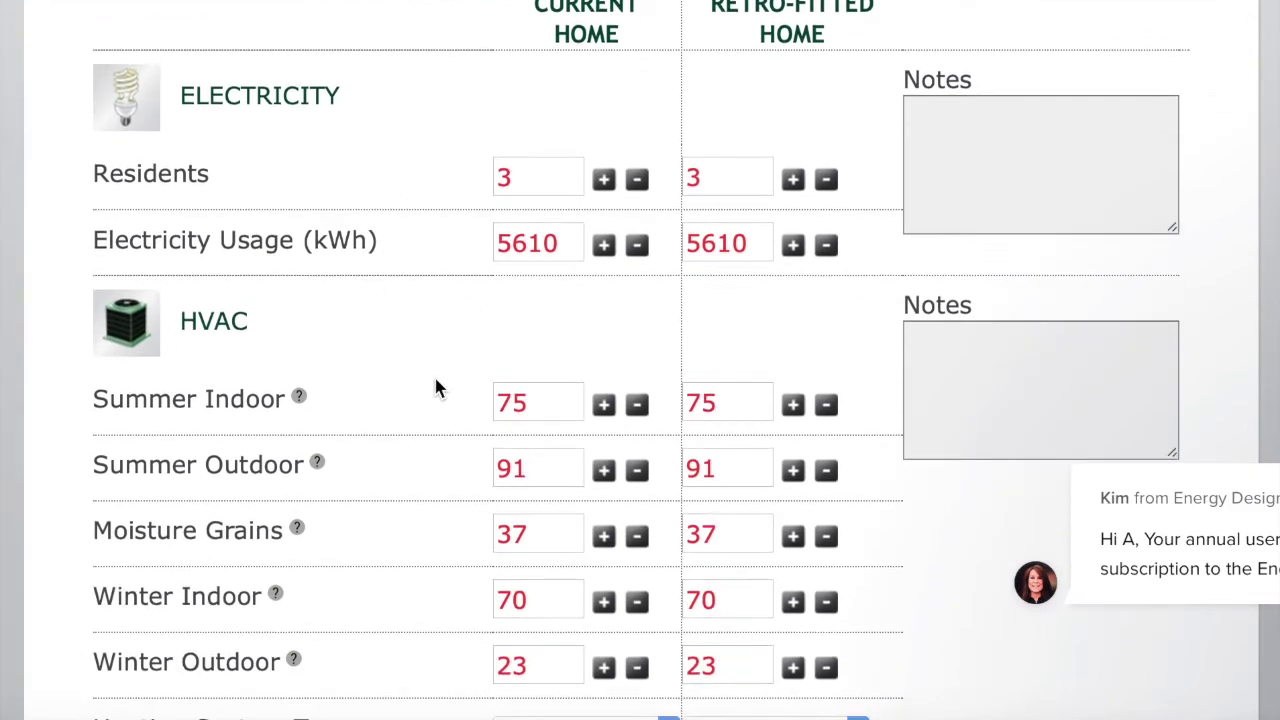
scroll(435, 388, up, 1)
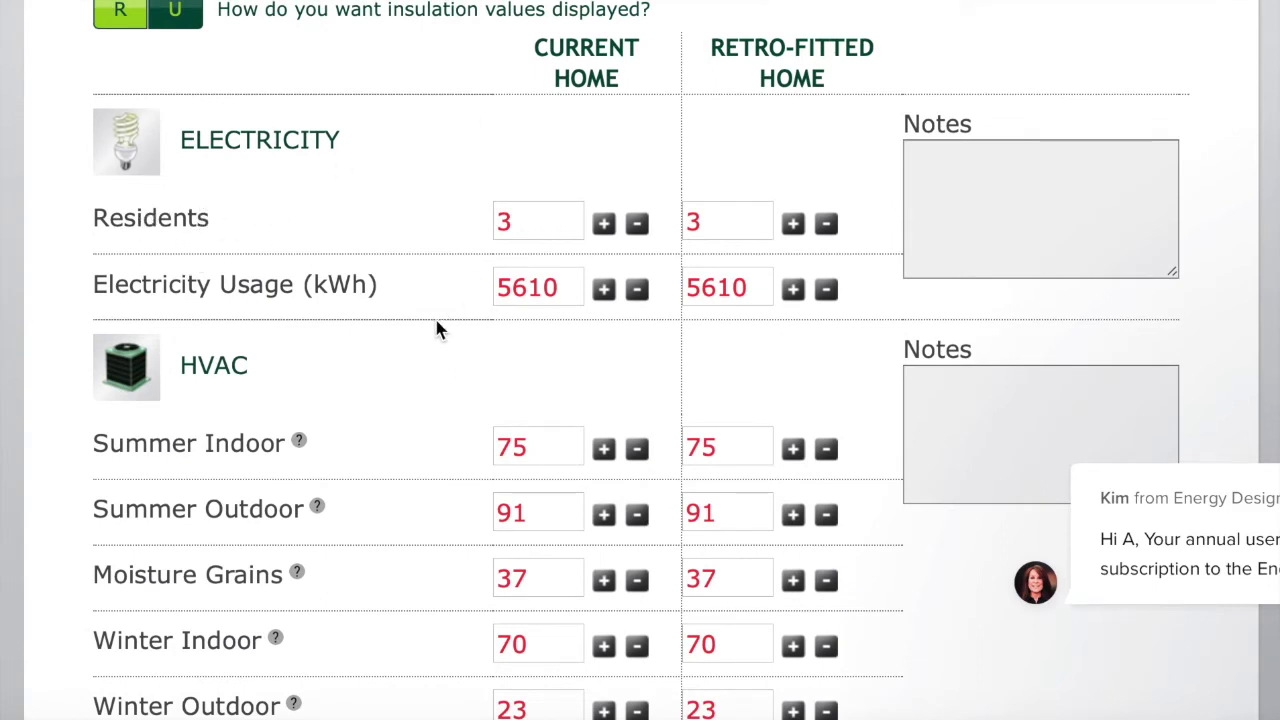
scroll(423, 378, down, 4)
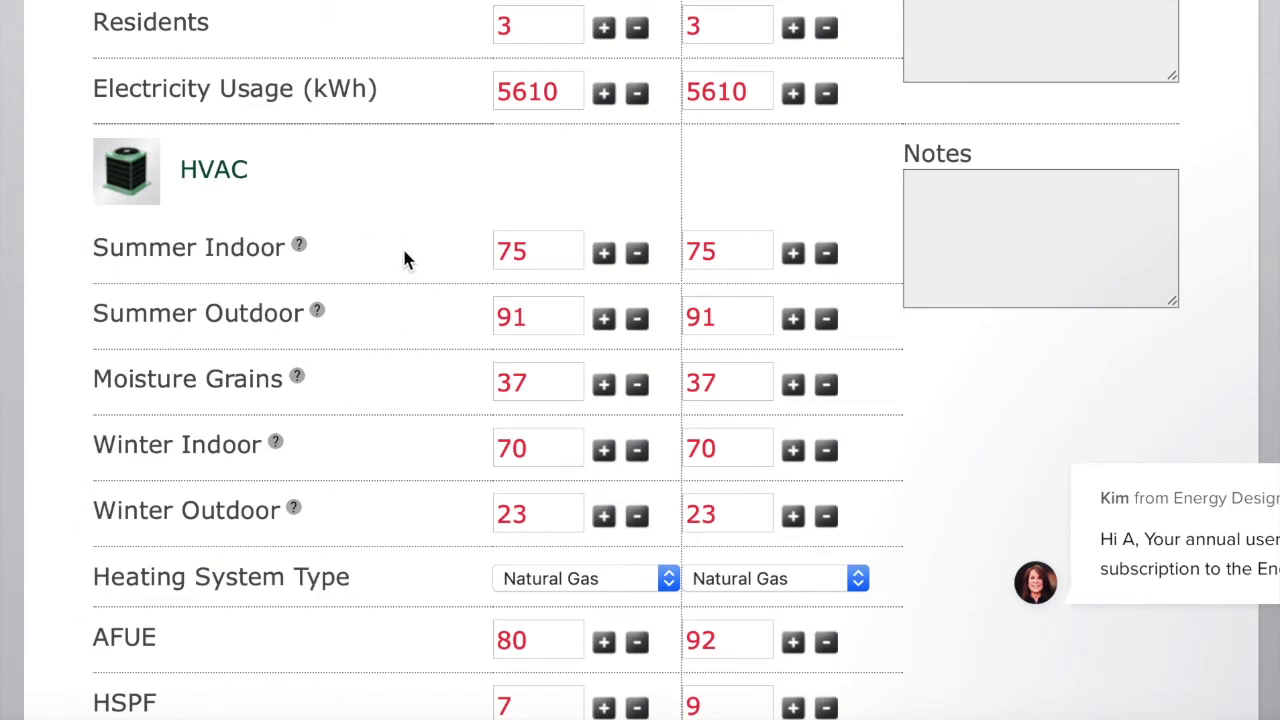
- Set the current home's Summer Indoor temperature to 72
mouse_move(307, 253)
click(543, 259)
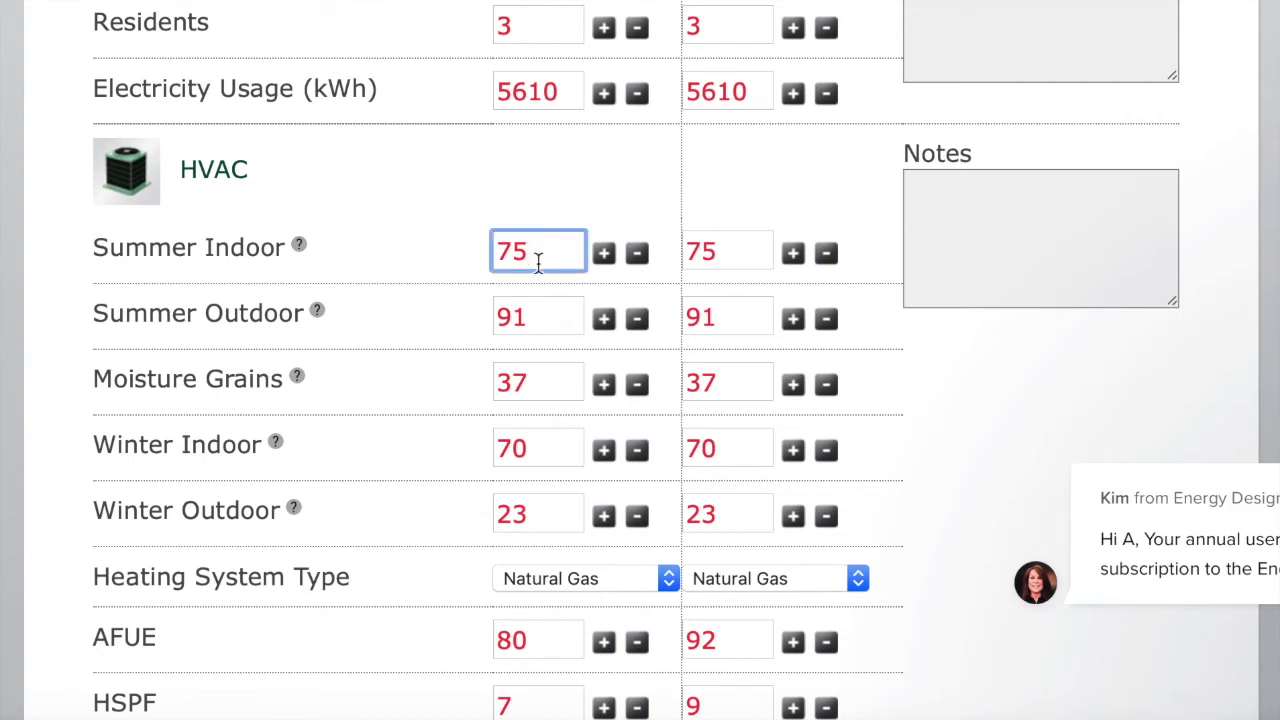
key(BackSpace)
text(2)
- Set the current home's Summer Outdoor temperature to 95
scroll(403, 346, down, 2)
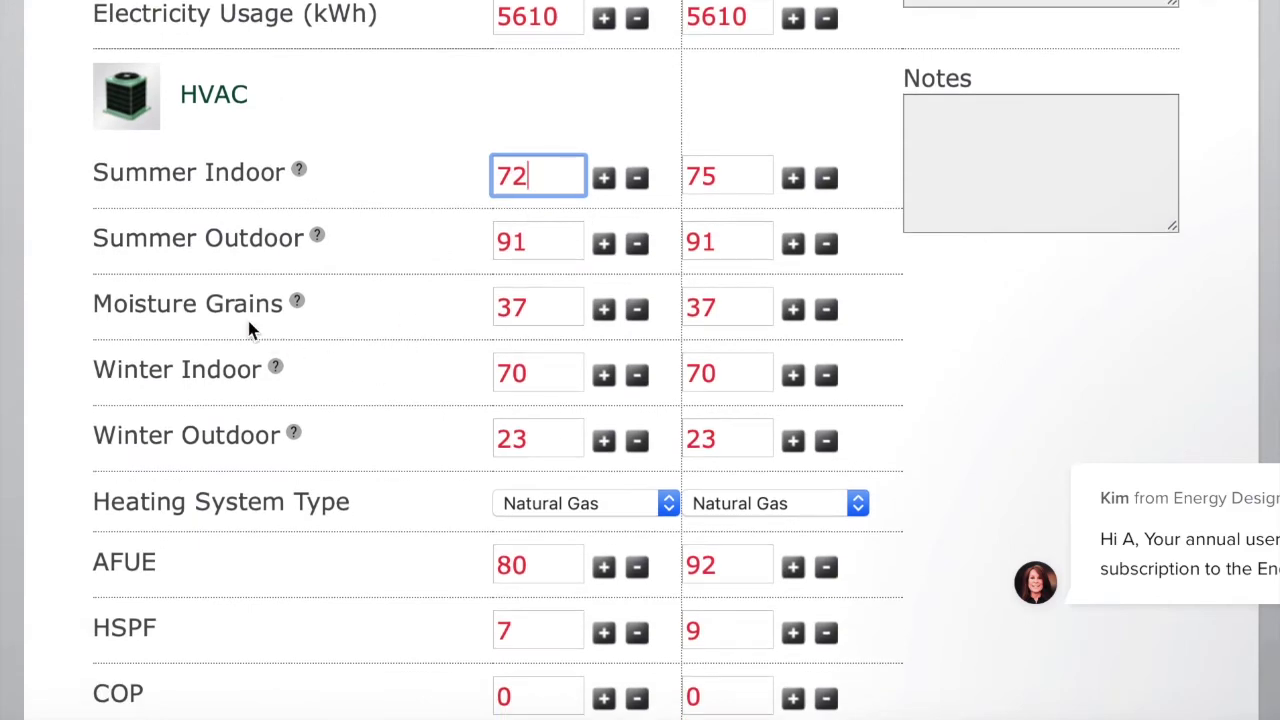
scroll(222, 284, down, 1)
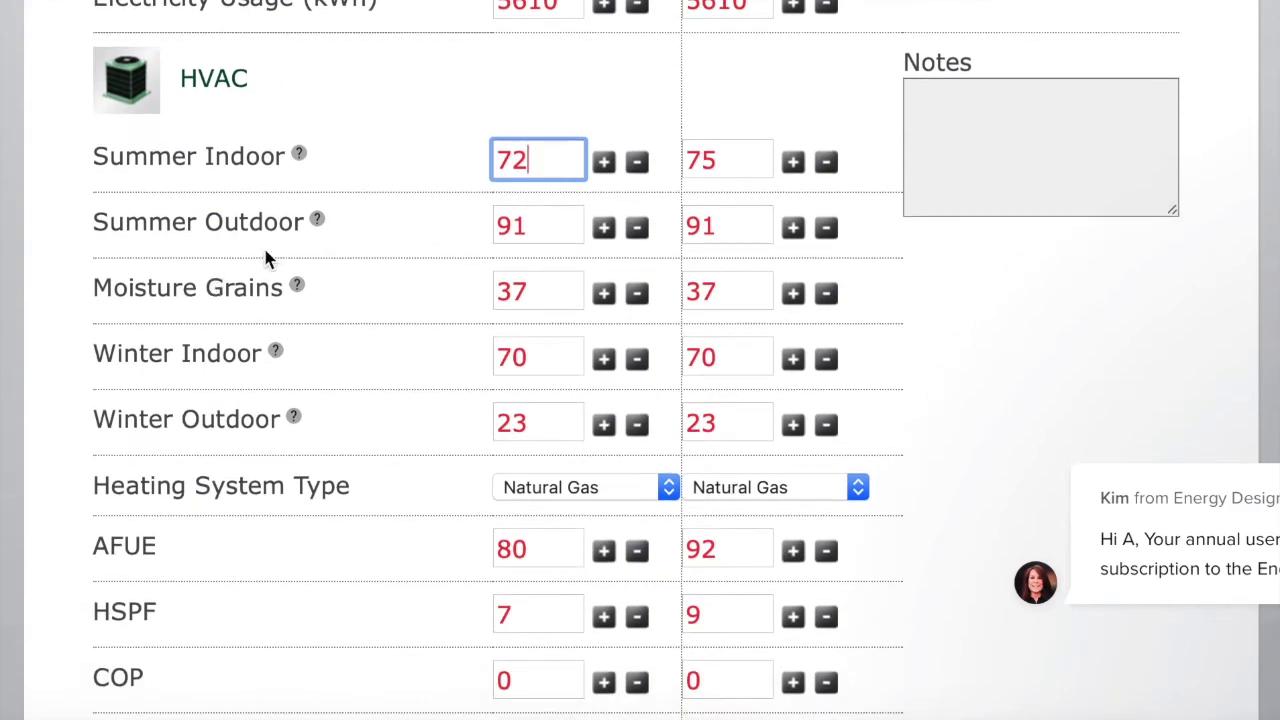
click(537, 227)
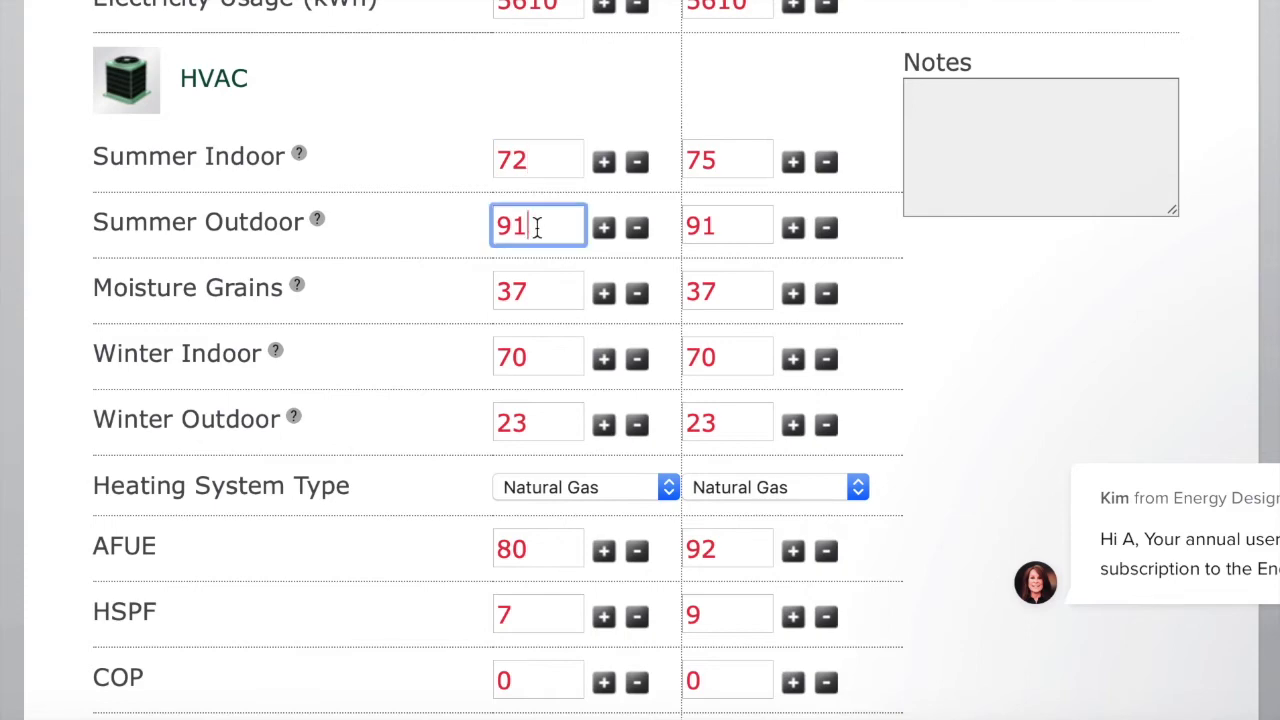
key(BackSpace)
text(5)
click(390, 240)
- Set the current home's Winter Outdoor temperature to 10
scroll(371, 443, down, 2)
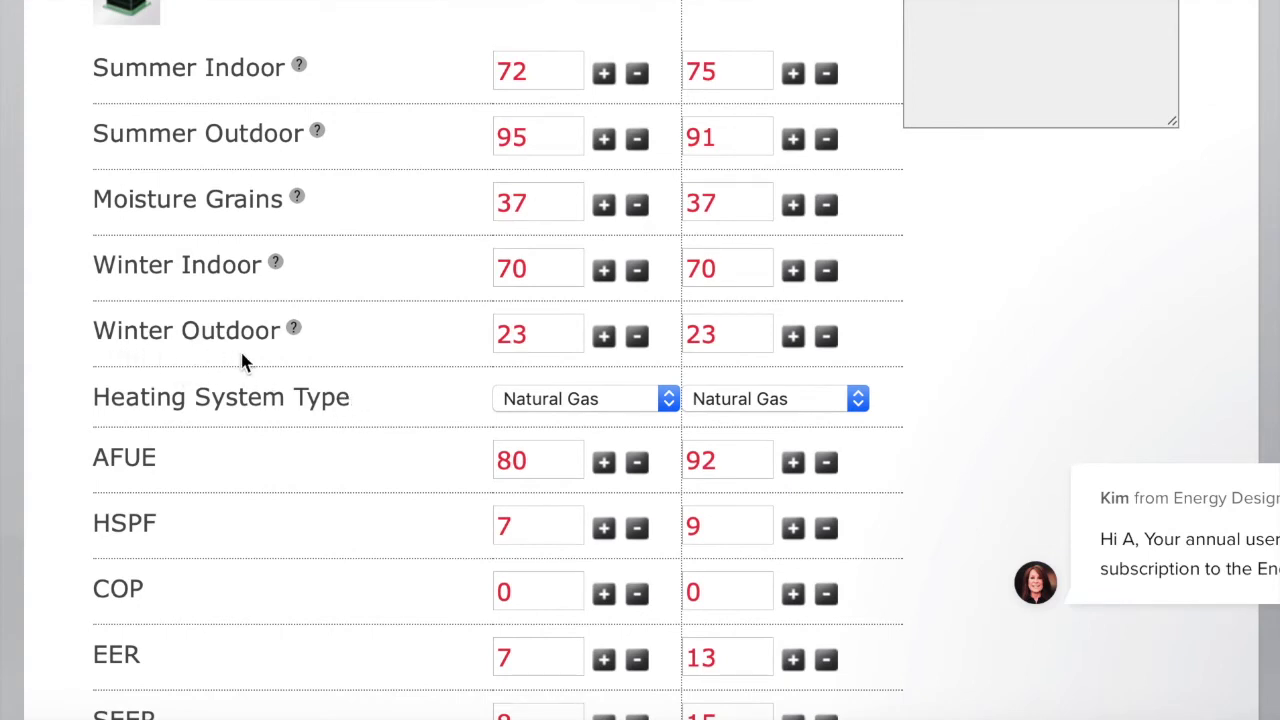
double_click(540, 330)
key(BackSpace)
text(10)
click(408, 337)
- Examine the recalculated heating and cooling operating loads and the yearly costs in the home's summary table
scroll(429, 352, up, 2)
scroll(418, 413, down, 1)
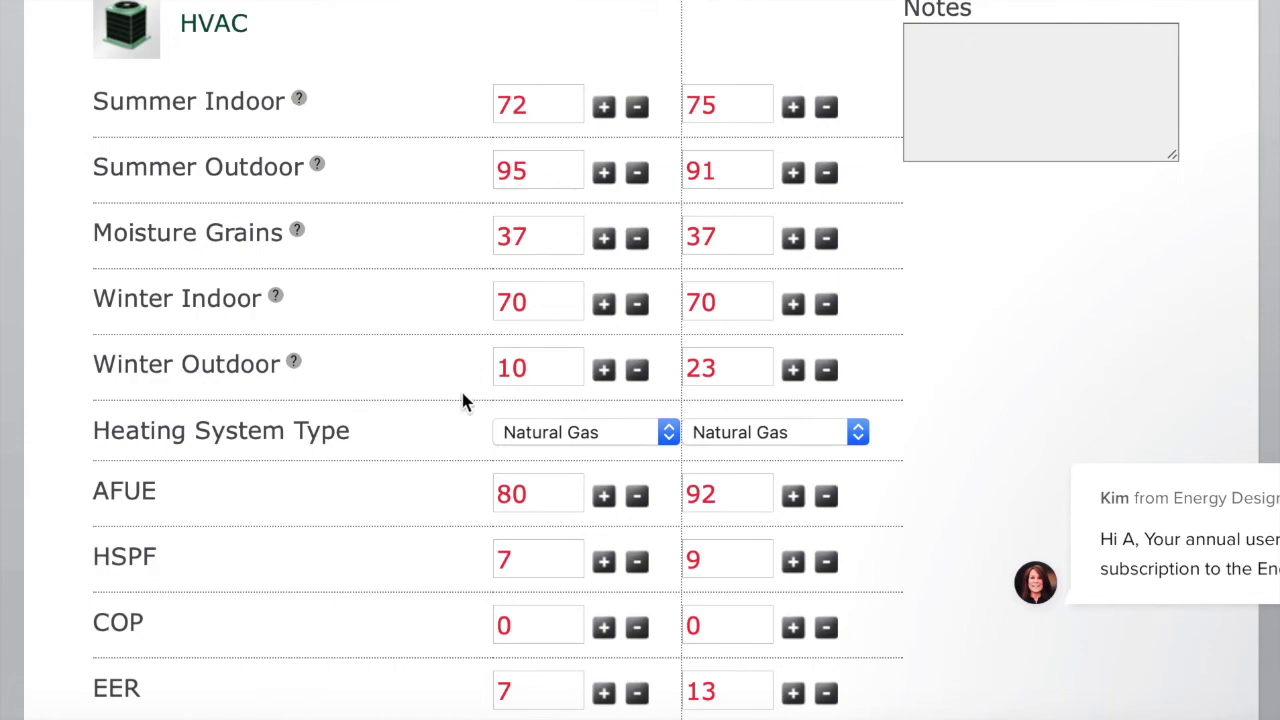
scroll(474, 400, up, 10)
scroll(460, 400, up, 3)
scroll(457, 400, down, 2)
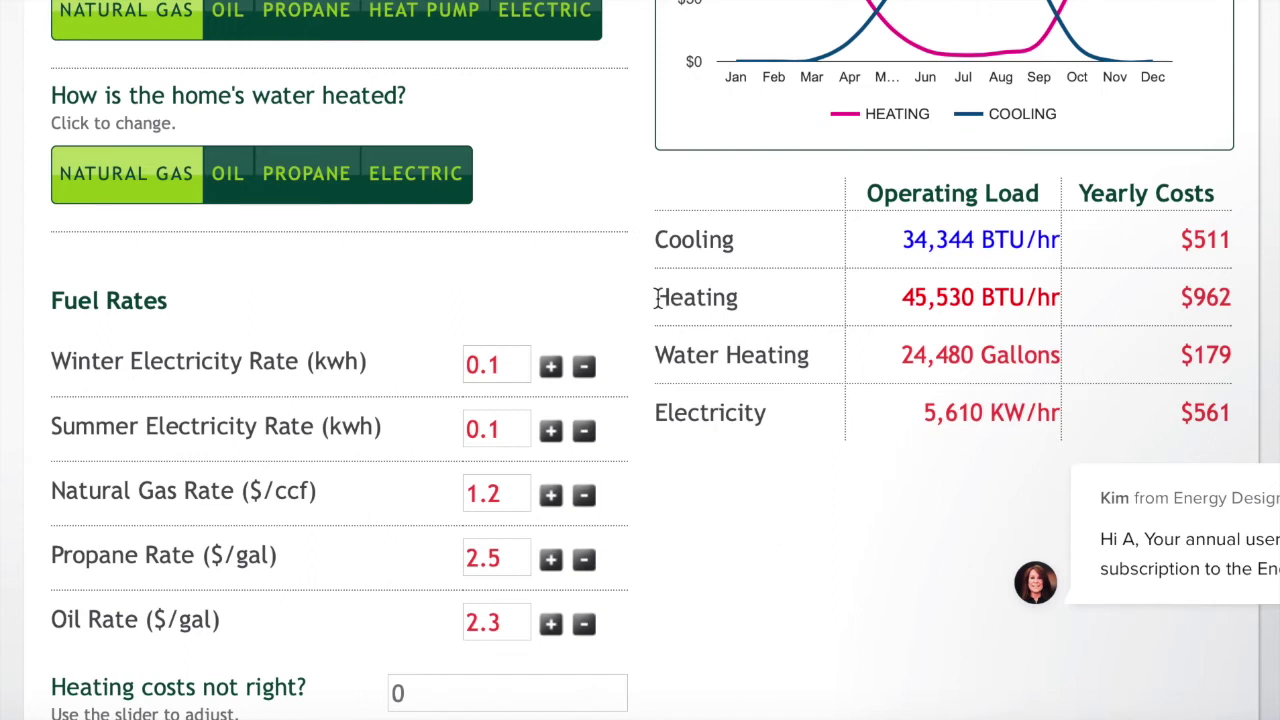
drag(657, 298, 750, 300)
click(900, 300)
drag(902, 297, 1062, 297)
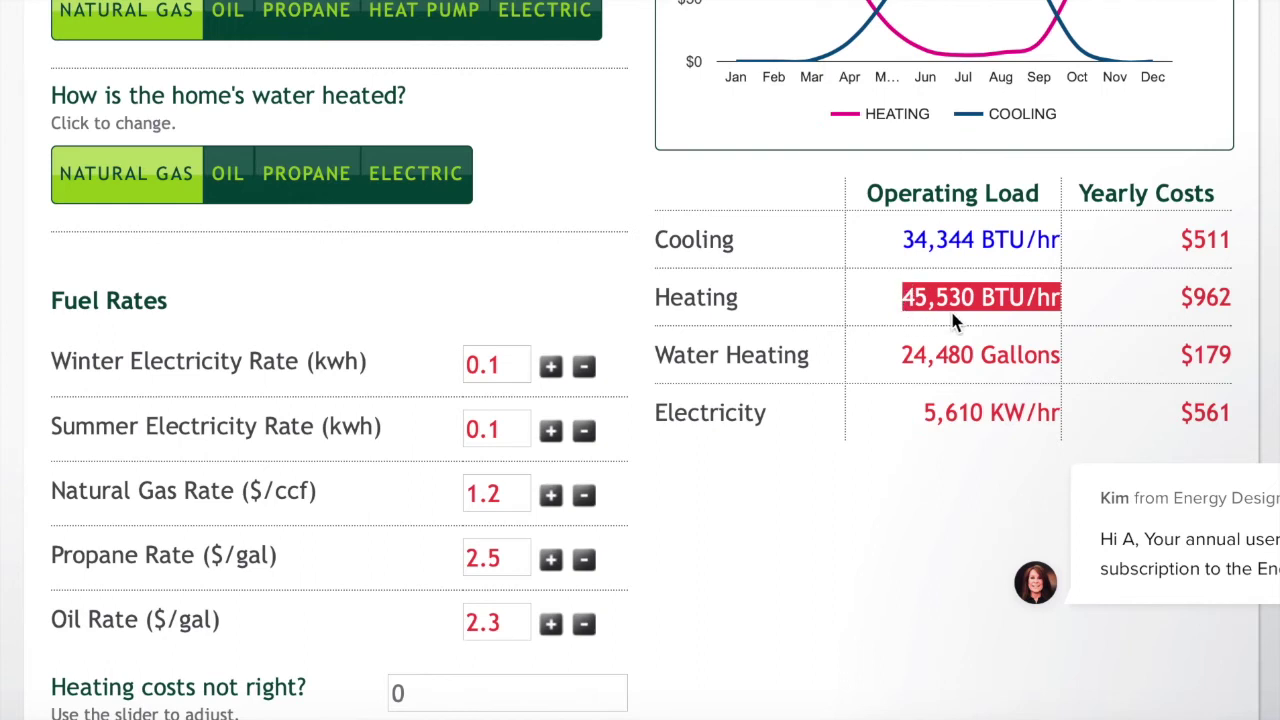
click(1048, 315)
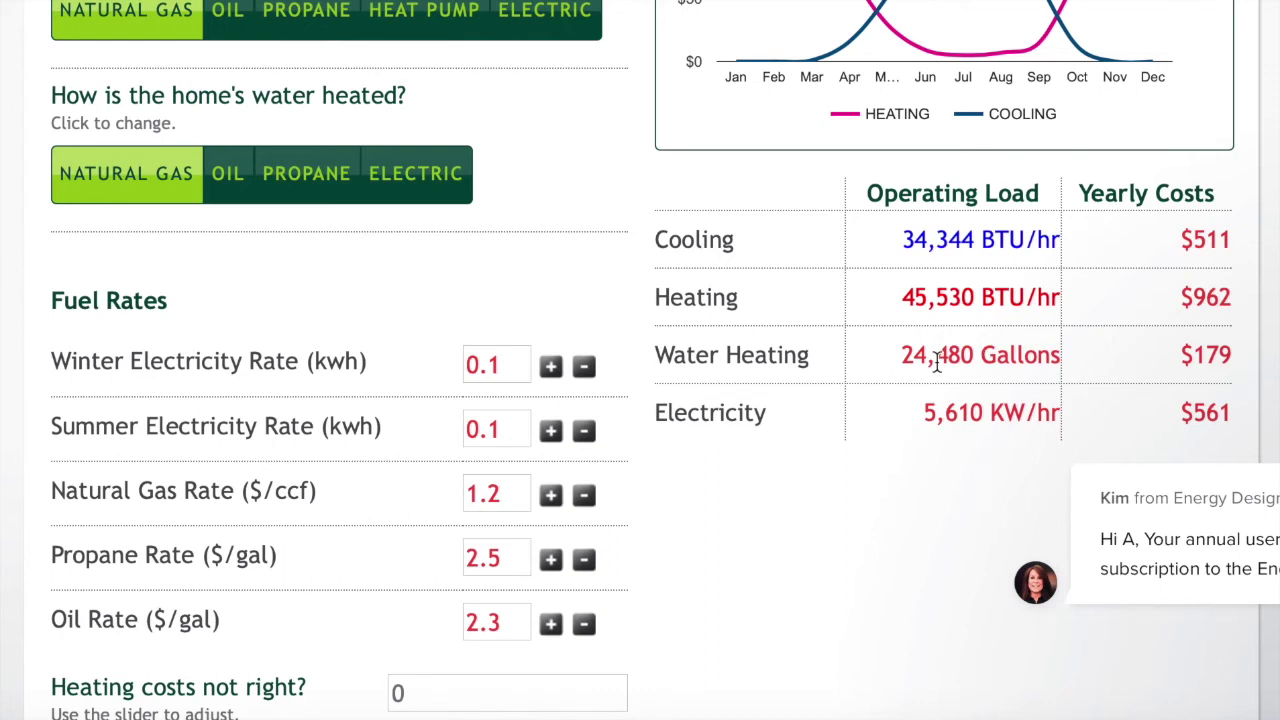
scroll(937, 365, up, 1)
drag(735, 337, 653, 338)
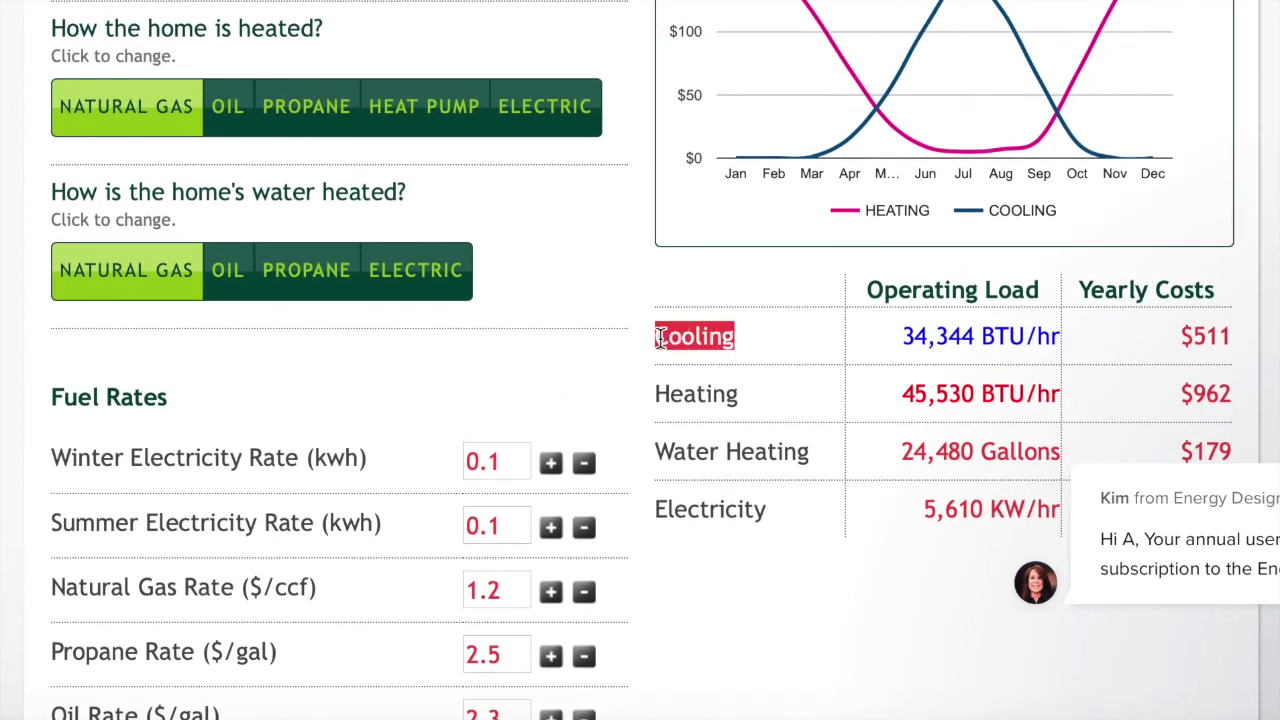
click(823, 350)
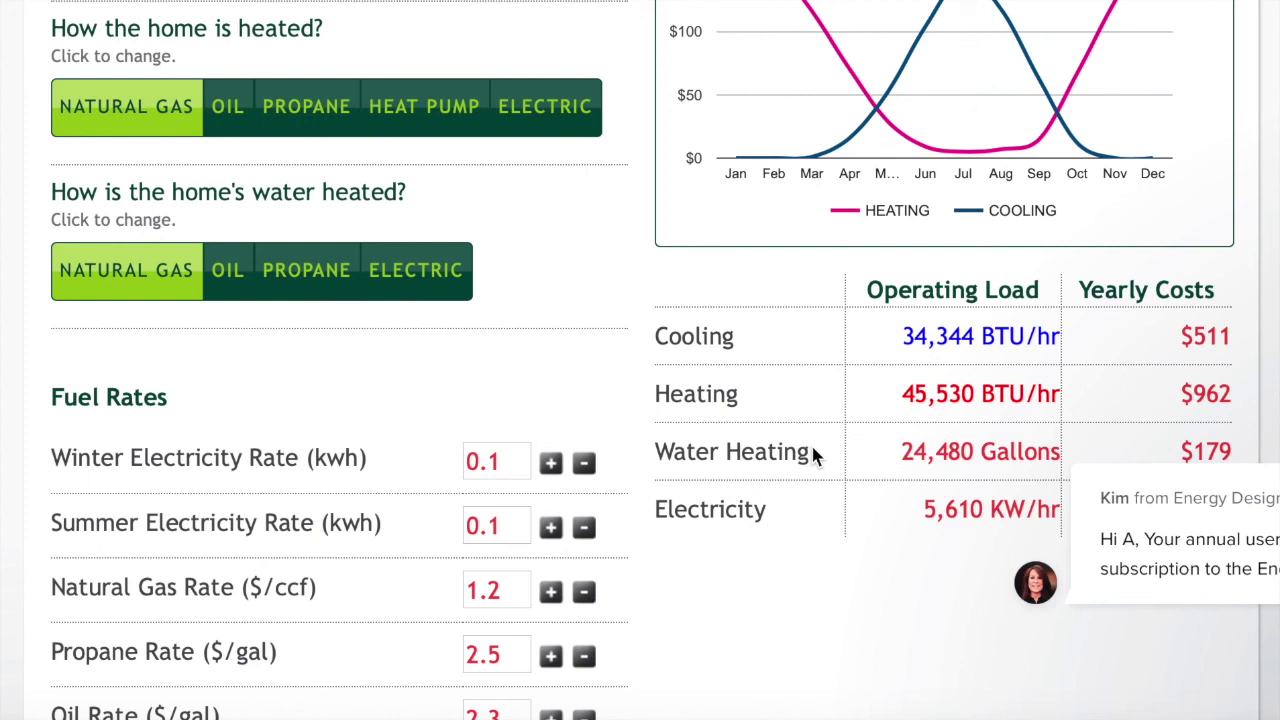
scroll(750, 460, down, 2)
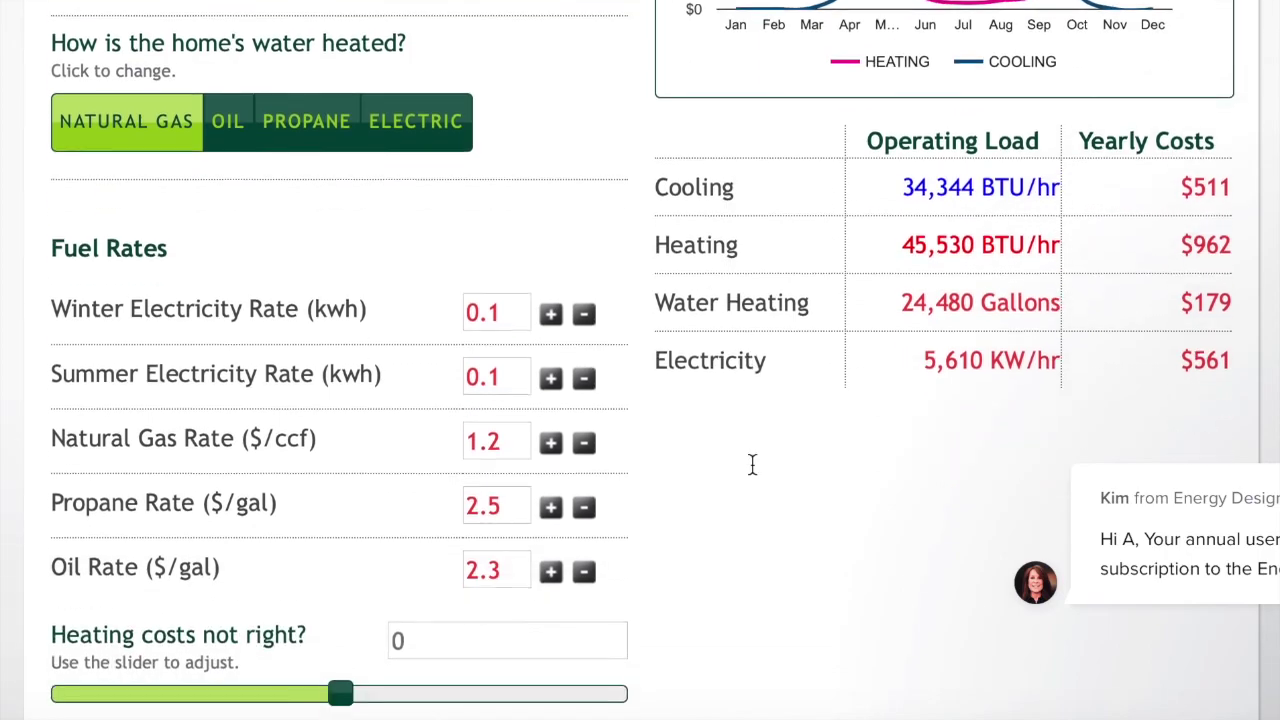